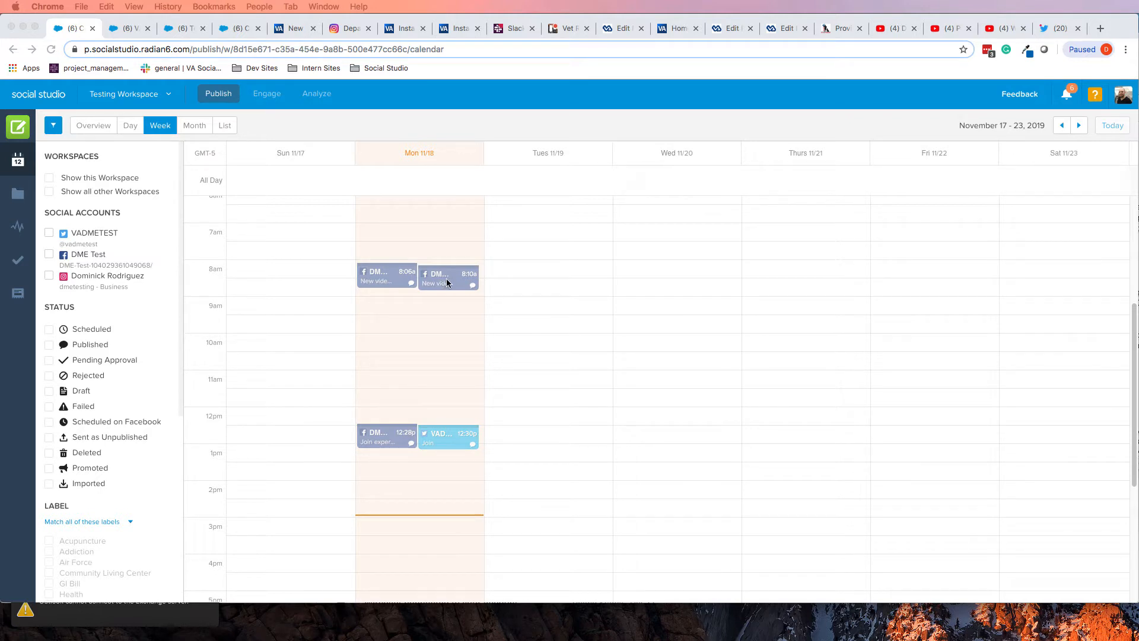
- Examine the post types offered on empty time slots in the November 17 - 23 week calendar
{"action": "left_click", "coordinate": [540, 274]}
{"action": "left_click", "coordinate": [540, 273]}
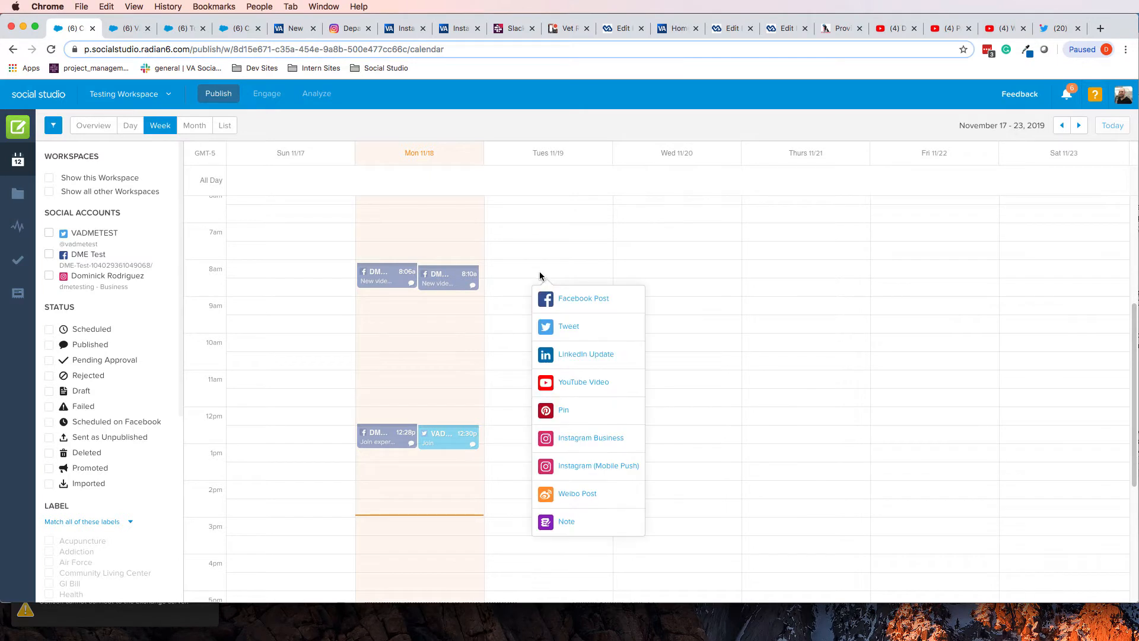
{"action": "left_click", "coordinate": [775, 267]}
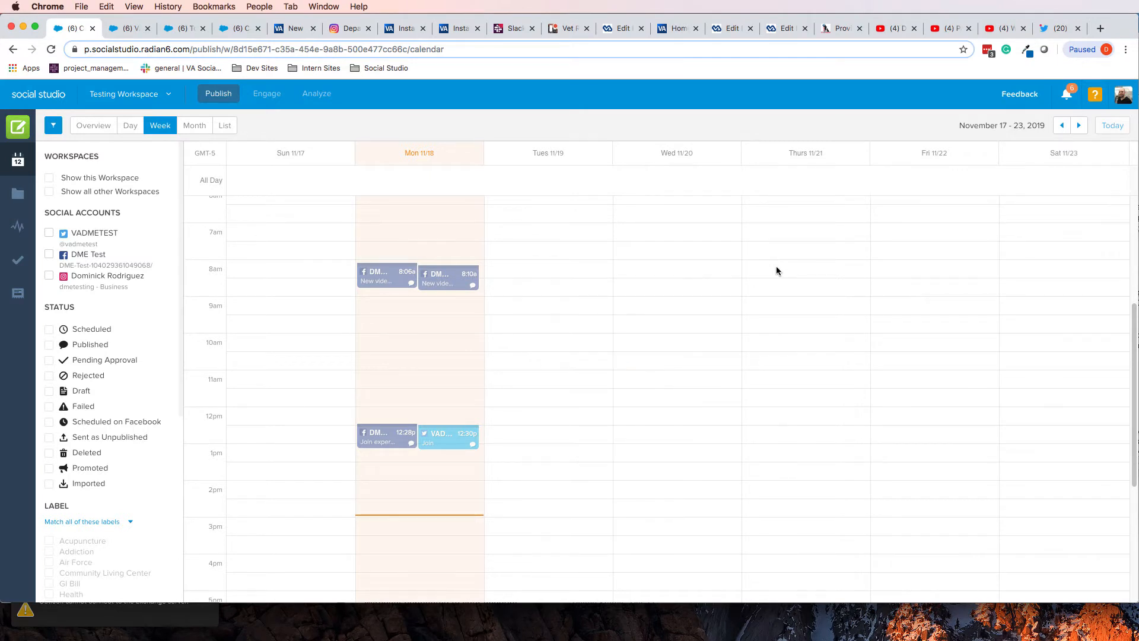
{"action": "left_click", "coordinate": [776, 266]}
{"action": "left_click", "coordinate": [1017, 311]}
{"action": "left_click", "coordinate": [1051, 315]}
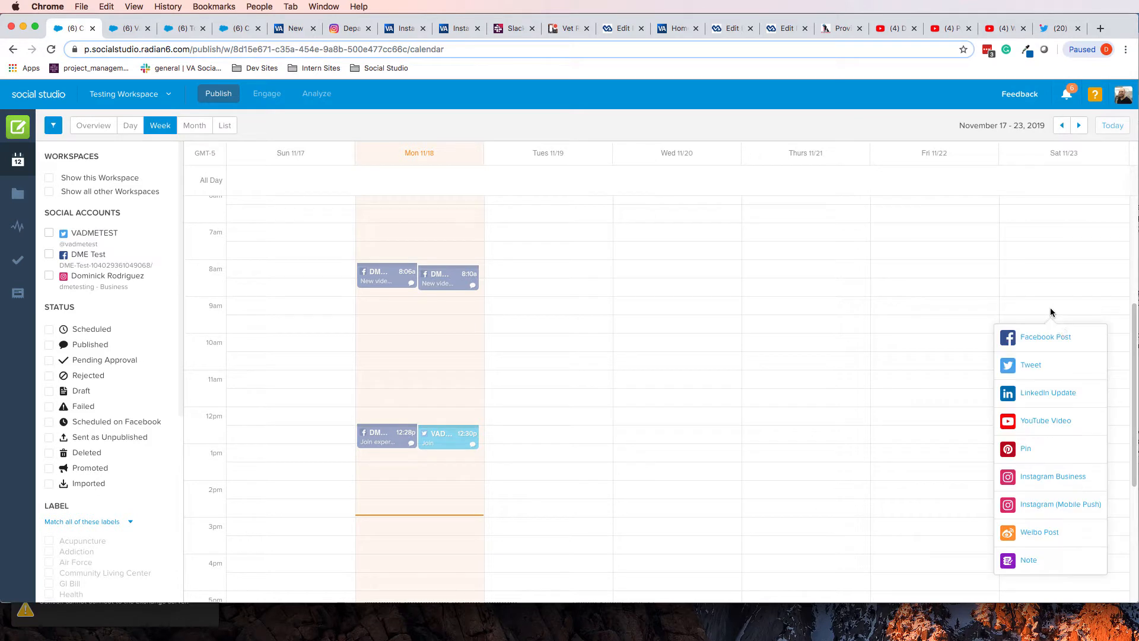
{"action": "left_click", "coordinate": [588, 290]}
{"action": "left_click", "coordinate": [588, 290]}
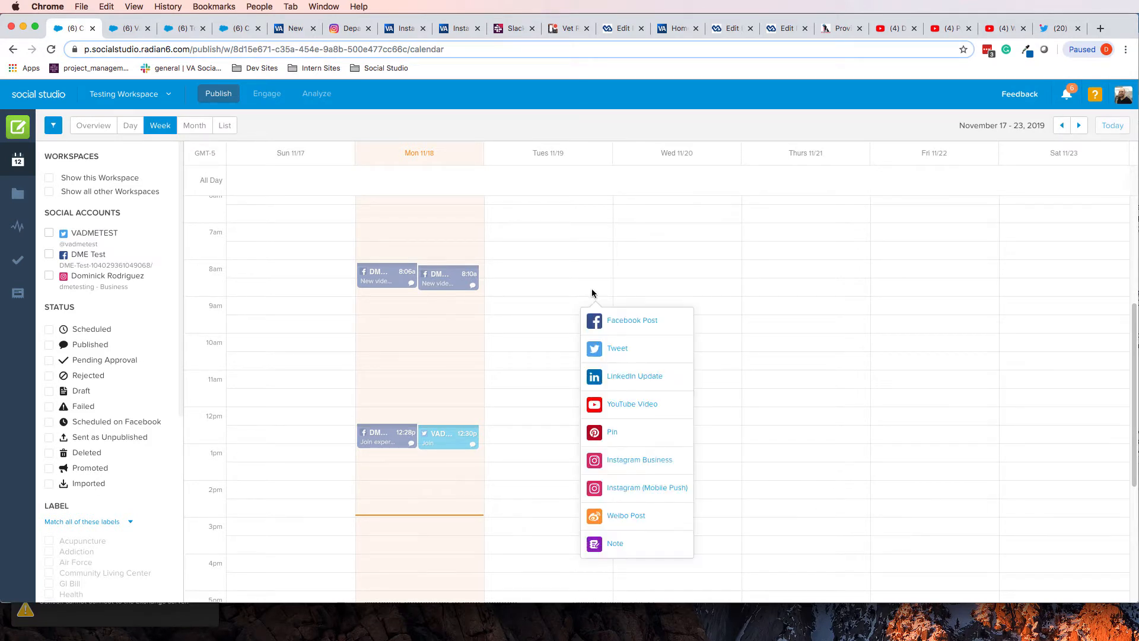
{"action": "left_click", "coordinate": [521, 230]}
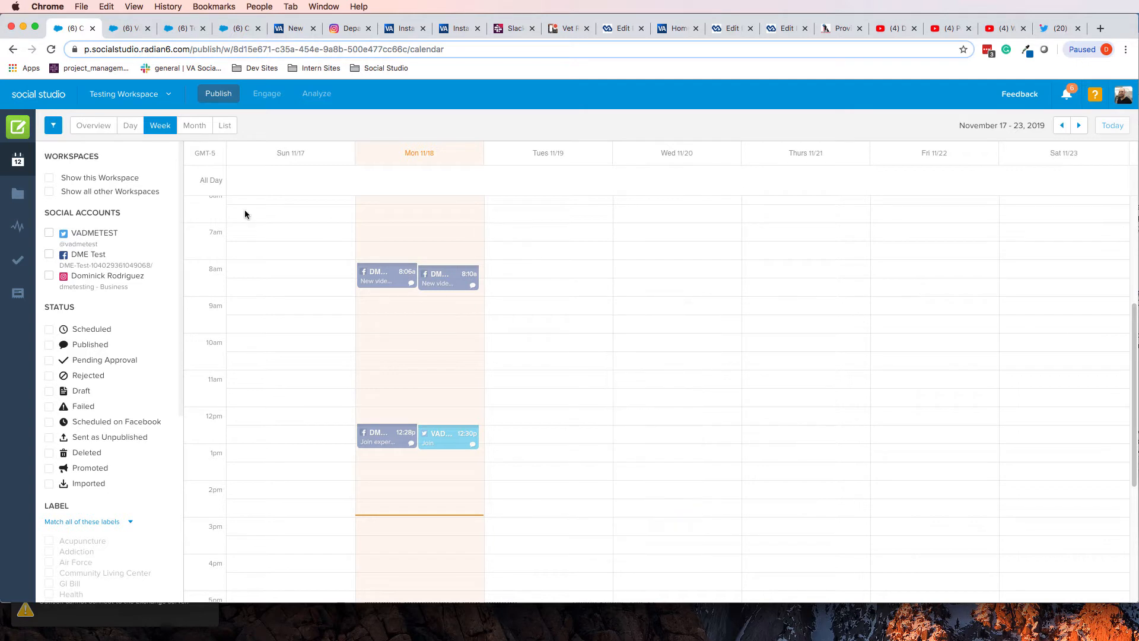
- Compare the content types in the create menu with those offered on empty calendar slots
{"action": "left_click", "coordinate": [17, 124]}
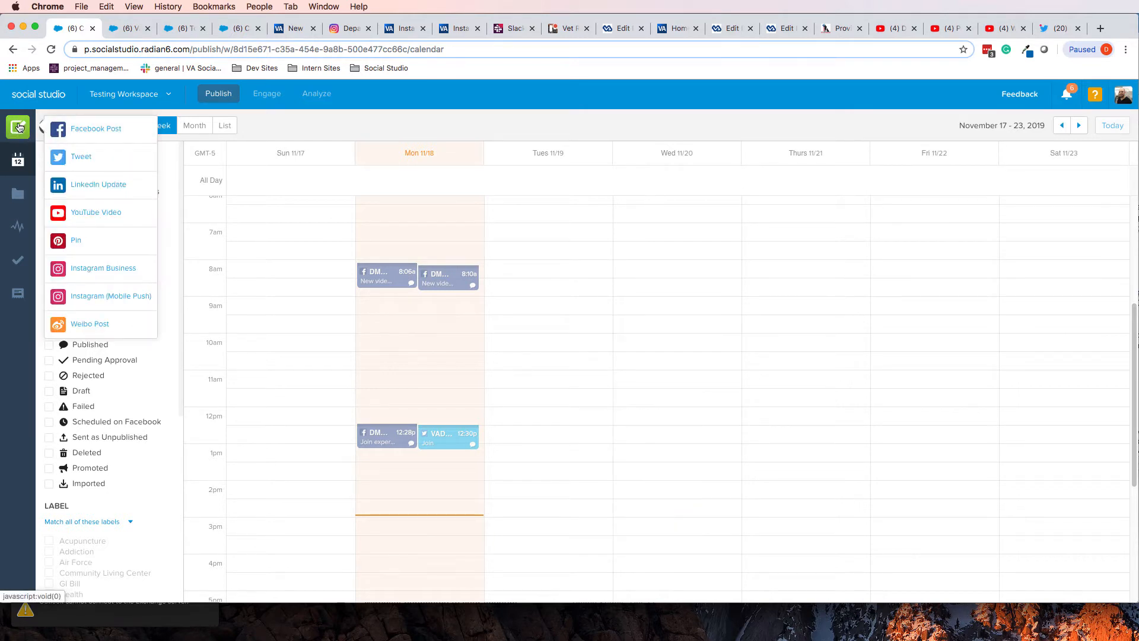
{"action": "left_click", "coordinate": [619, 315]}
{"action": "left_click", "coordinate": [538, 295]}
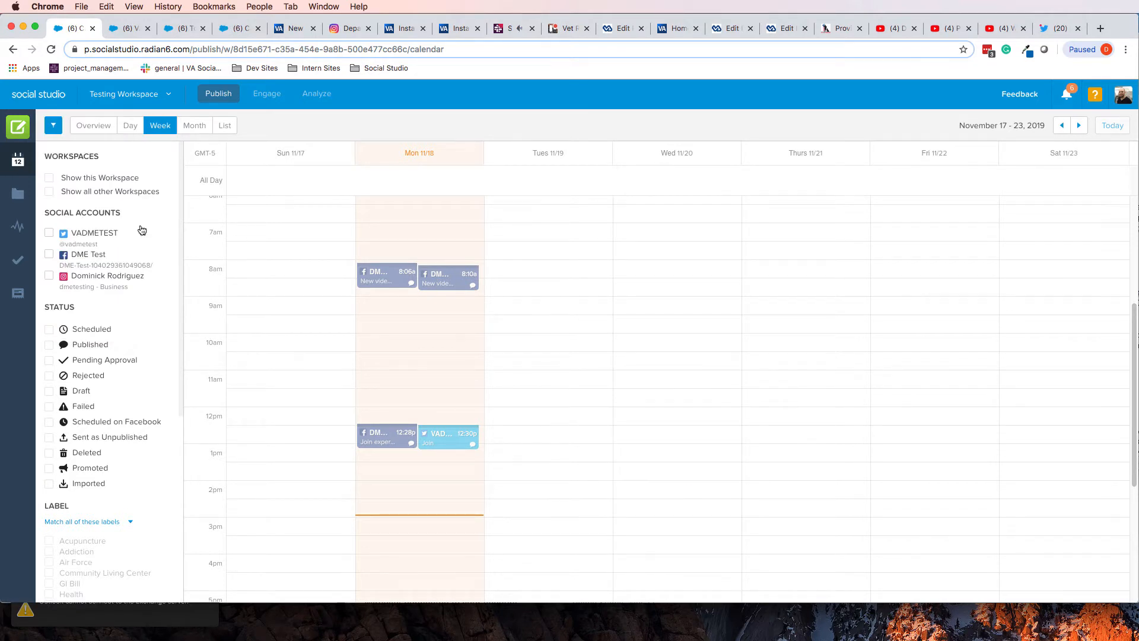
{"action": "left_click", "coordinate": [574, 352]}
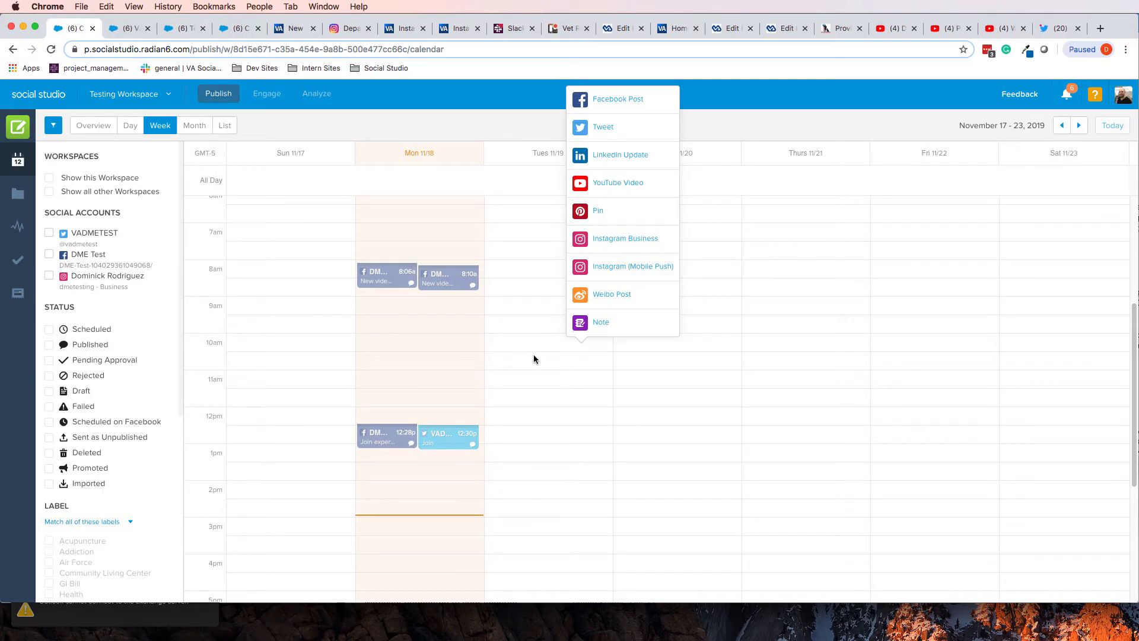
{"action": "left_click", "coordinate": [862, 425]}
{"action": "left_click", "coordinate": [863, 425]}
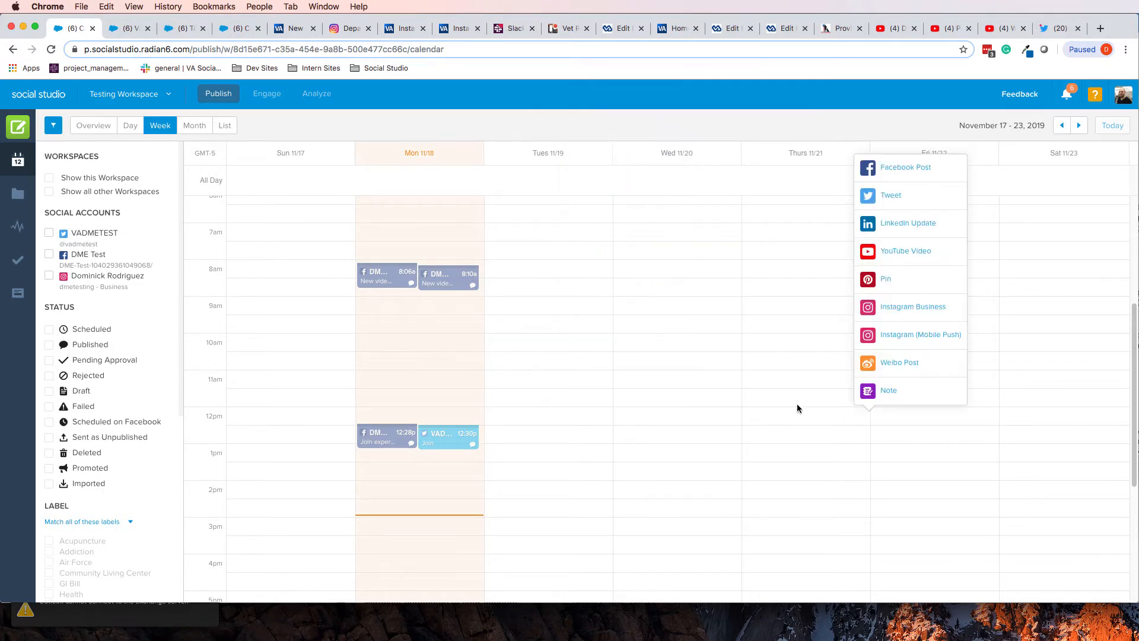
{"action": "left_click", "coordinate": [549, 403]}
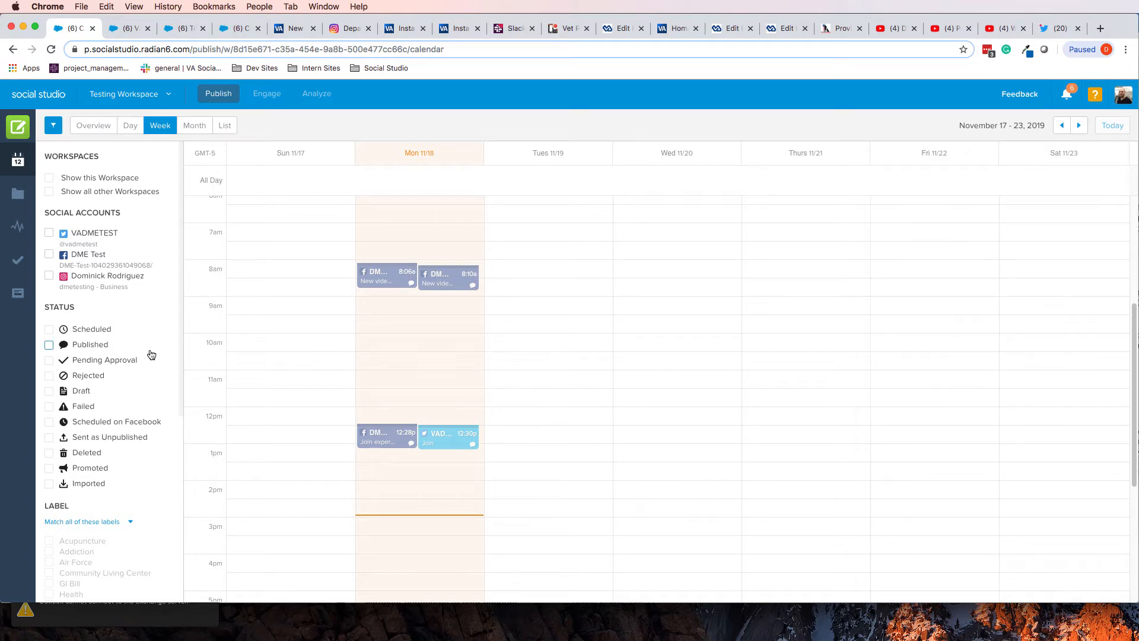
{"action": "left_click", "coordinate": [570, 347]}
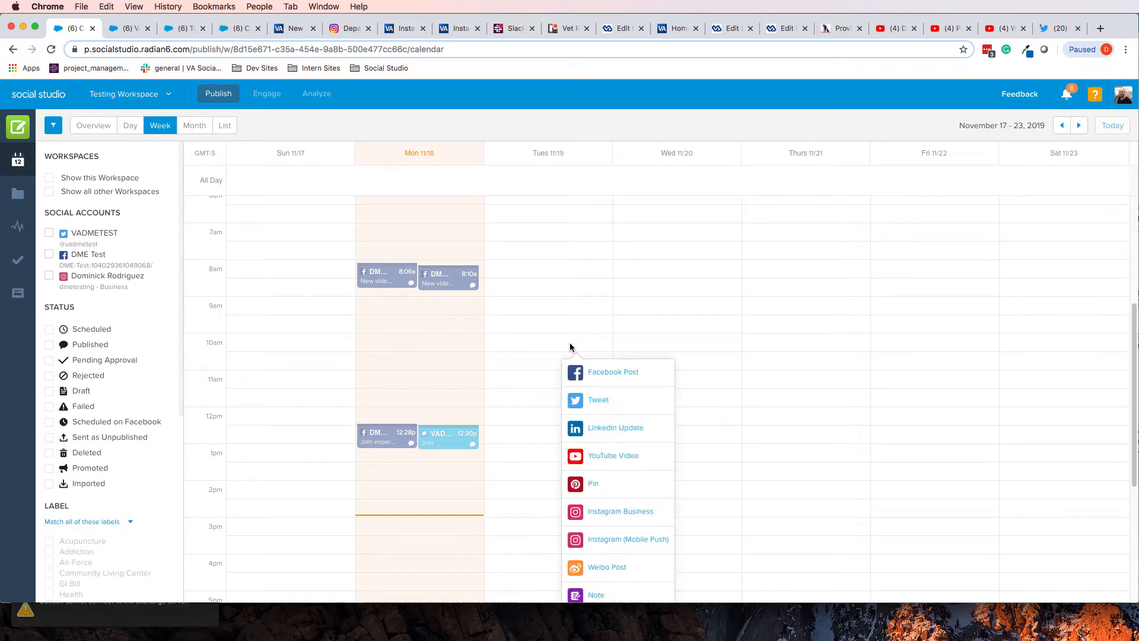
- Open a Facebook post from the Thursday 11/21 7am slot, review its deployment settings, and return to the calendar
{"action": "left_click", "coordinate": [828, 233]}
{"action": "left_click", "coordinate": [829, 233]}
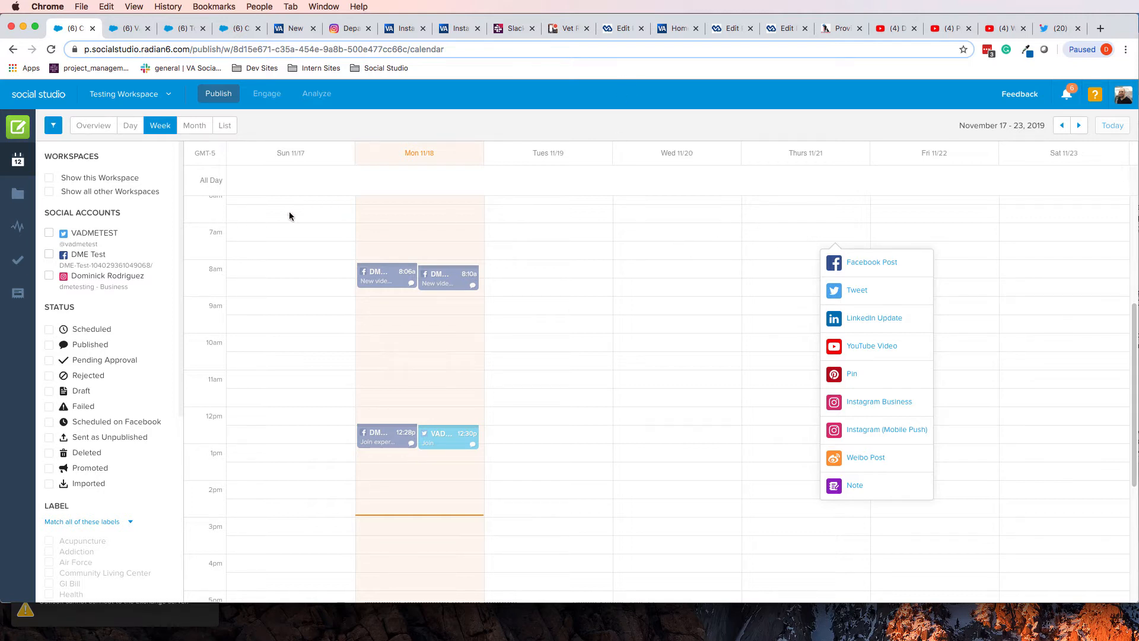
{"action": "left_click", "coordinate": [880, 267]}
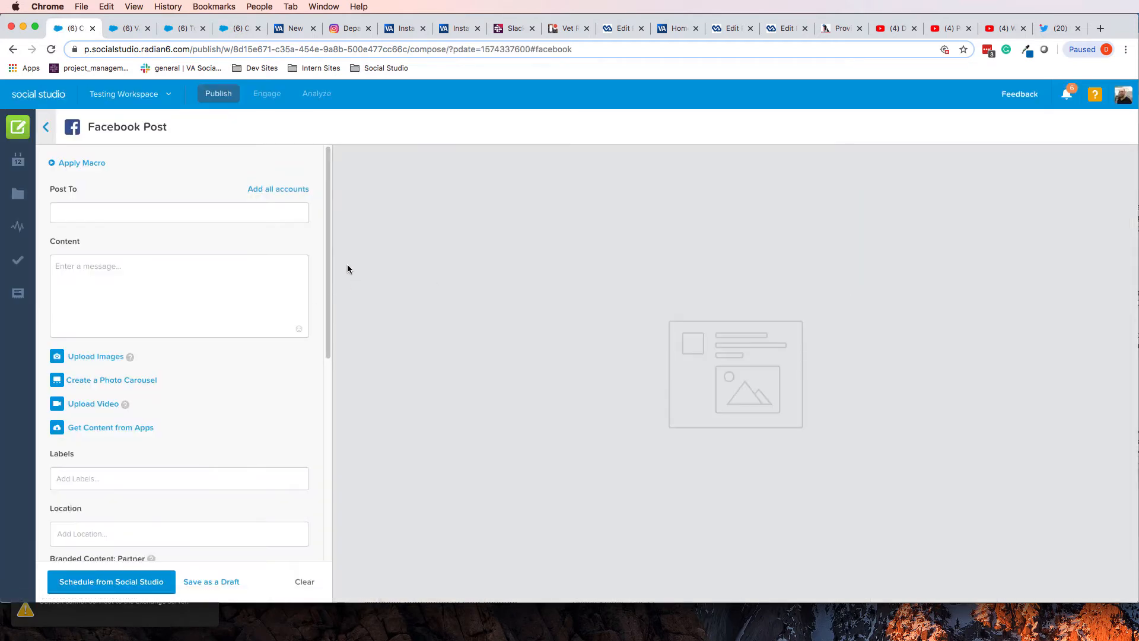
{"action": "left_click_drag", "start_coordinate": [329, 245], "coordinate": [326, 411]}
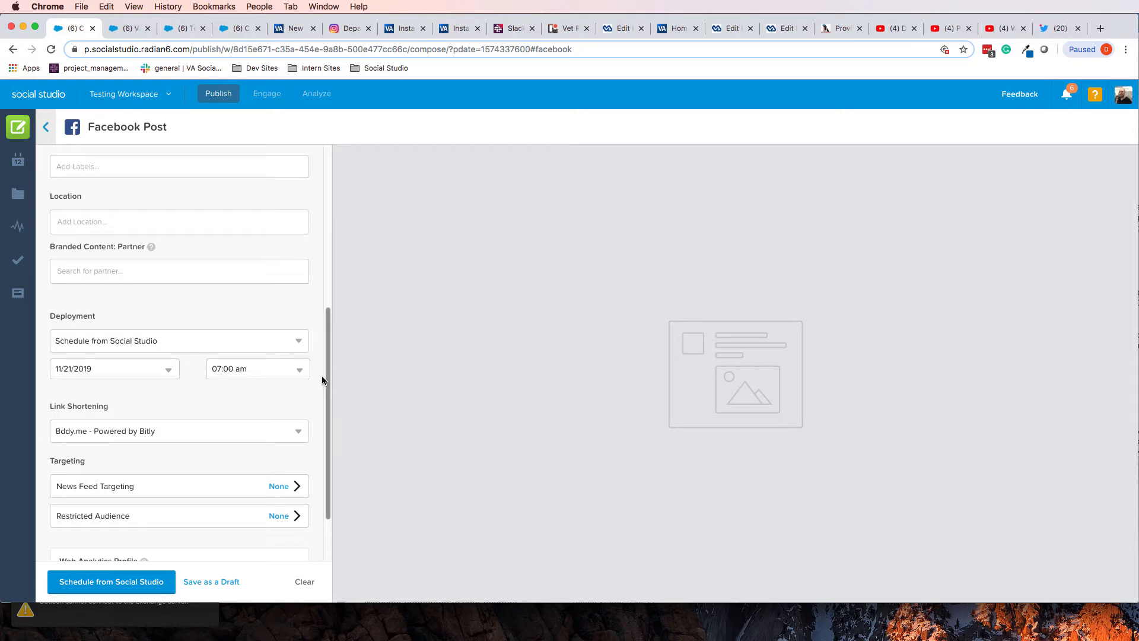
{"action": "left_click_drag", "start_coordinate": [329, 372], "coordinate": [333, 207]}
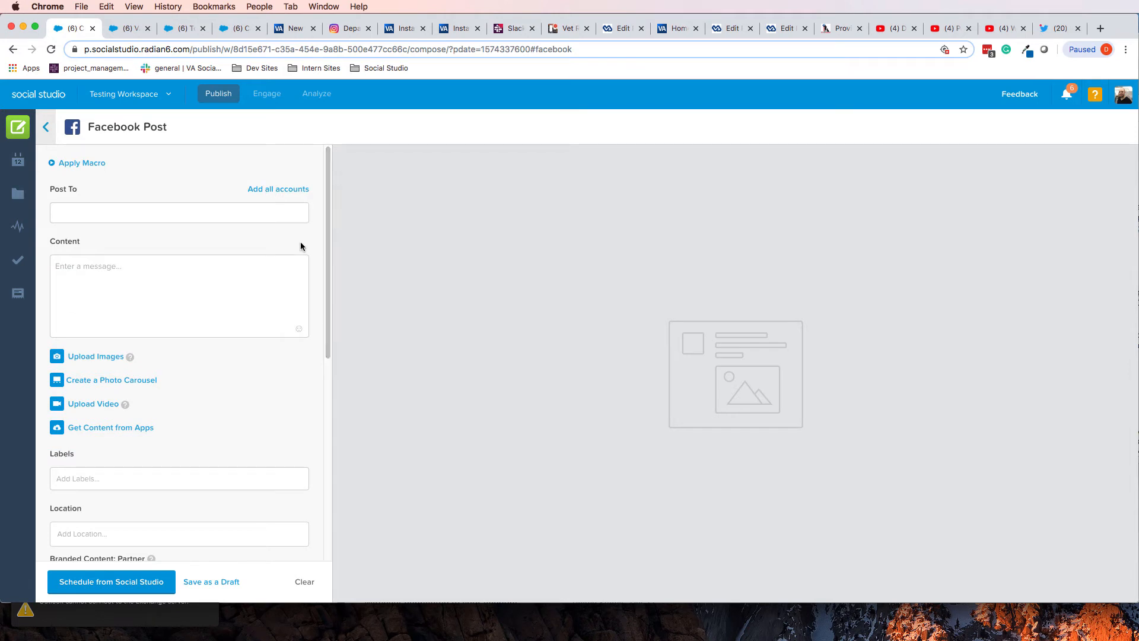
{"action": "left_click", "coordinate": [18, 160]}
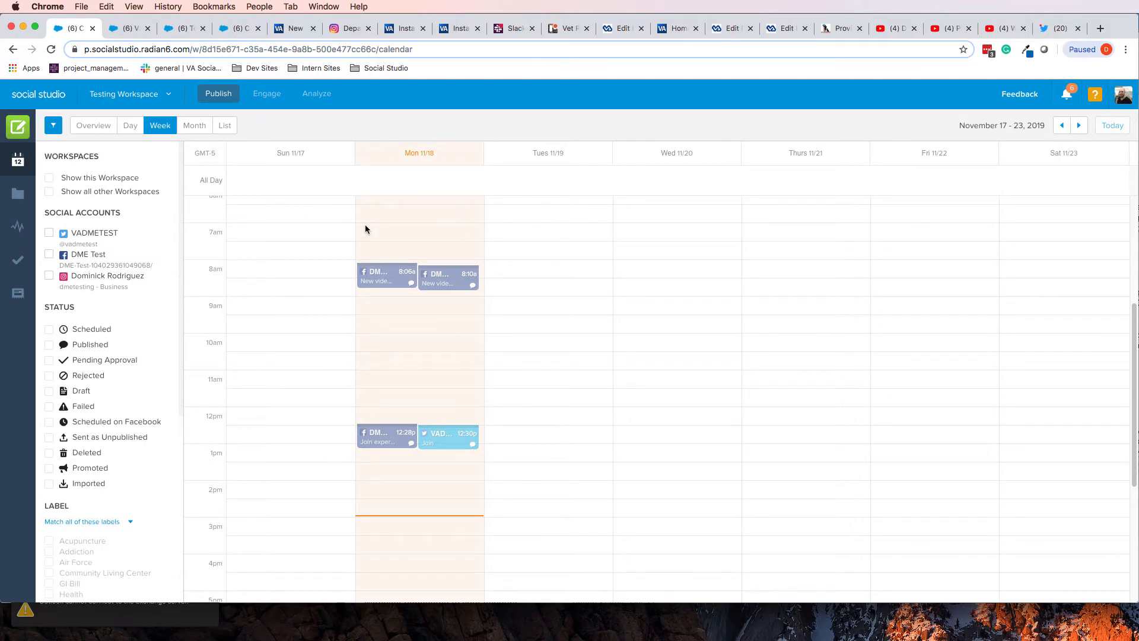
- Open a Facebook post from the create menu instead of a time slot, review its deployment setting, and return to the calendar
{"action": "left_click", "coordinate": [19, 127]}
{"action": "left_click", "coordinate": [127, 138]}
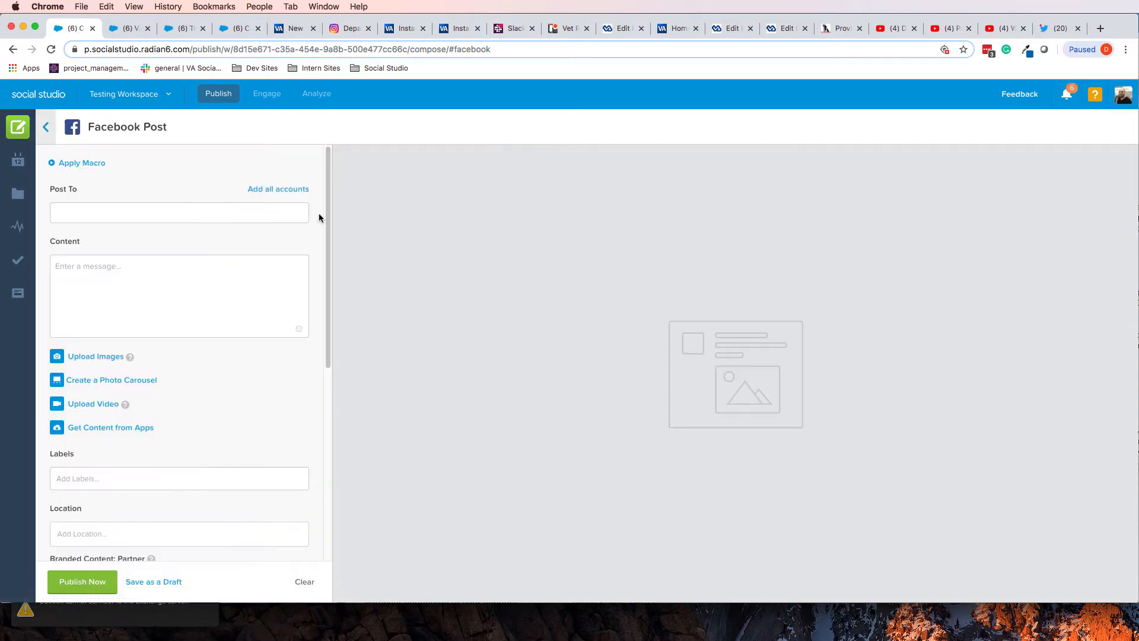
{"action": "left_click_drag", "start_coordinate": [326, 219], "coordinate": [321, 432]}
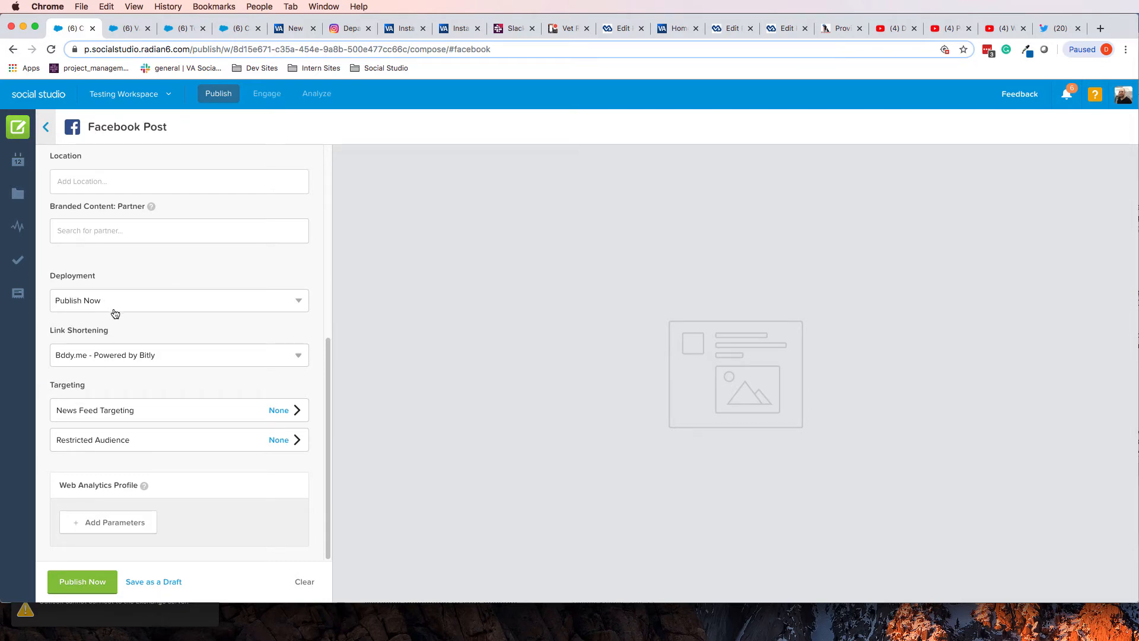
{"action": "left_click_drag", "start_coordinate": [332, 368], "coordinate": [334, 166]}
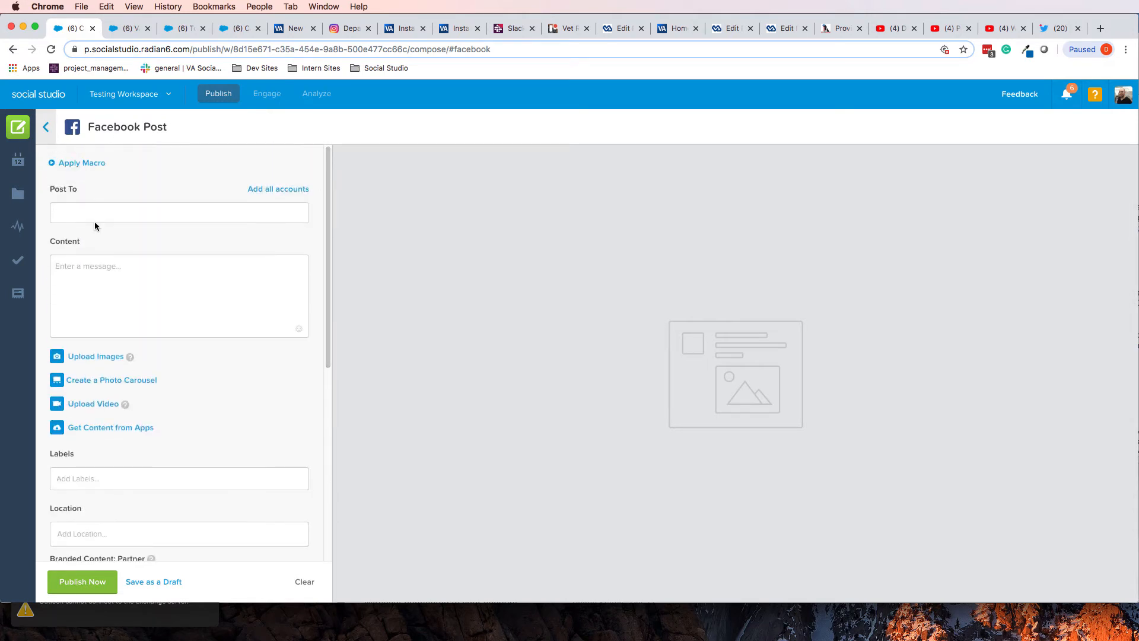
{"action": "left_click", "coordinate": [18, 161]}
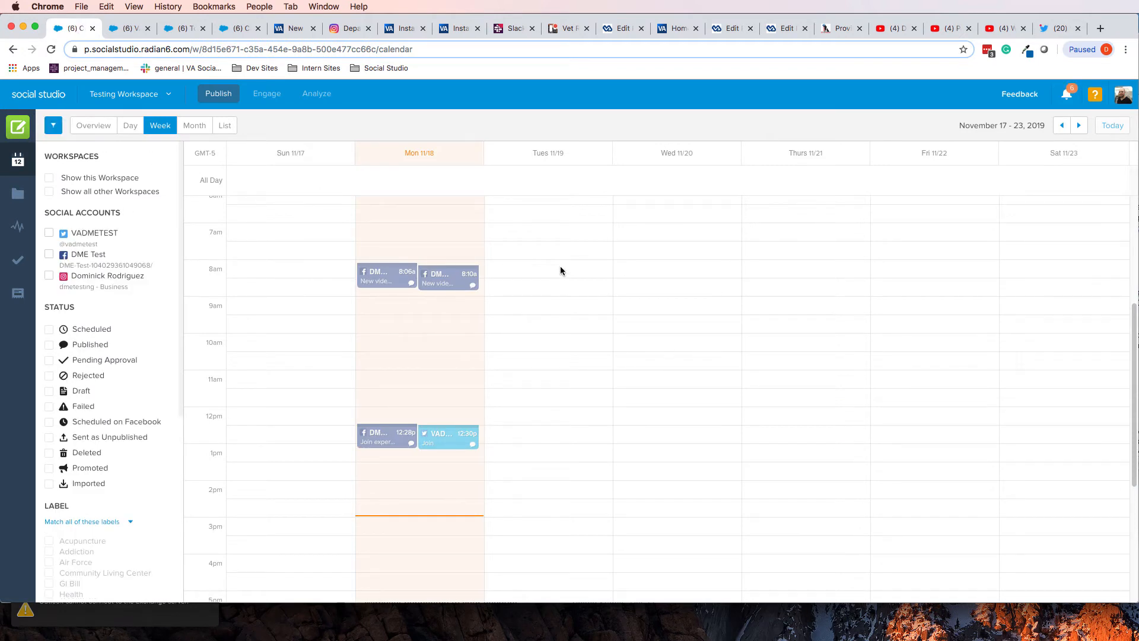
- Review the create menu's content types again alongside those offered on a Tuesday 11/19 slot
{"action": "left_click", "coordinate": [25, 131]}
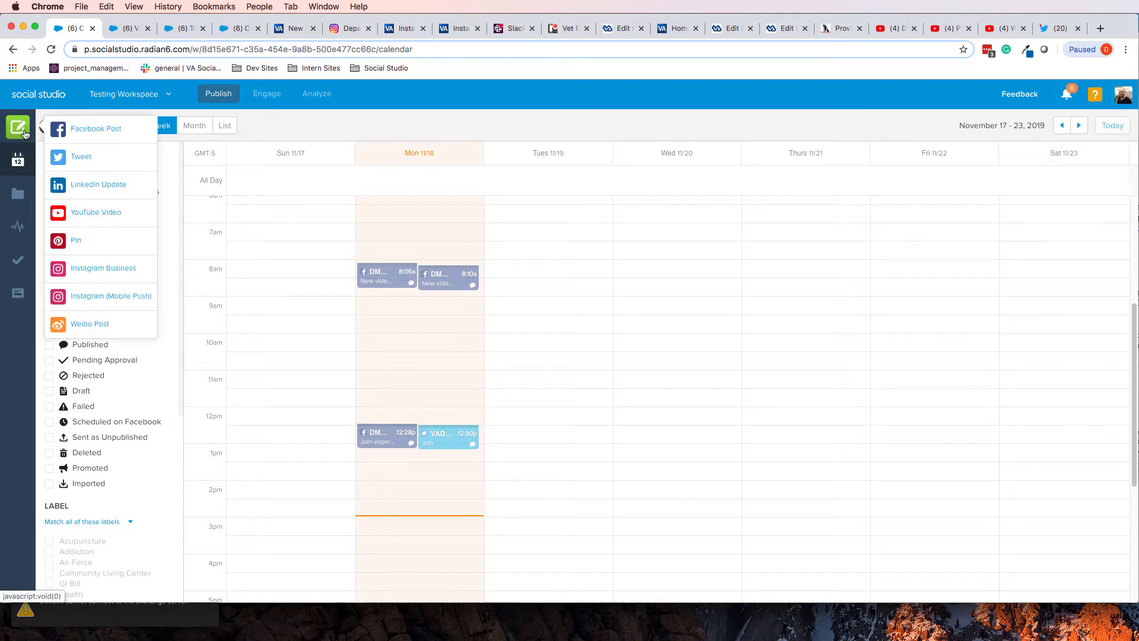
{"action": "left_click", "coordinate": [556, 293]}
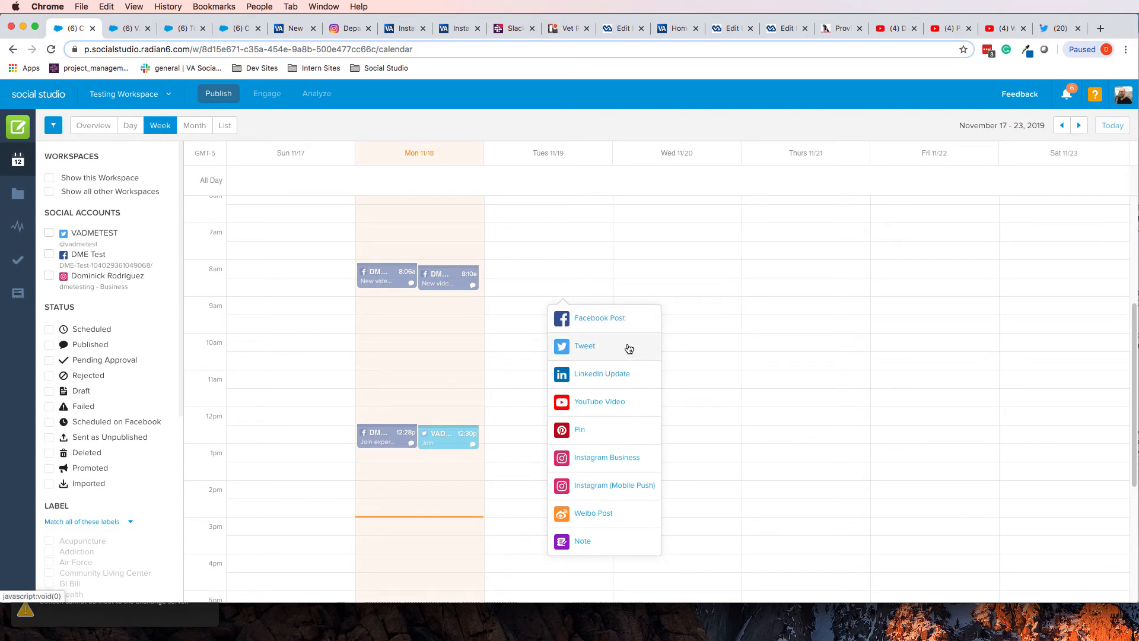
{"action": "left_click", "coordinate": [692, 258]}
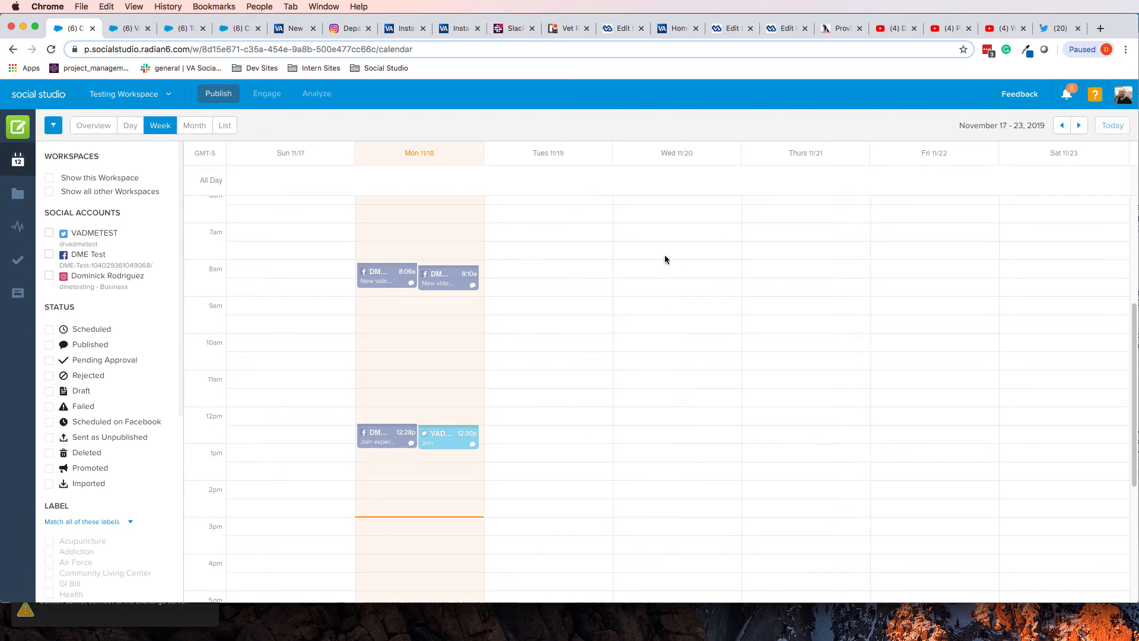
- Go to the week of December 1 - 7, 2019 and start a Facebook post in the Wednesday 12/4 4:30pm slot
{"action": "left_click", "coordinate": [1080, 127]}
{"action": "left_click", "coordinate": [1080, 127]}
{"action": "left_click", "coordinate": [681, 330]}
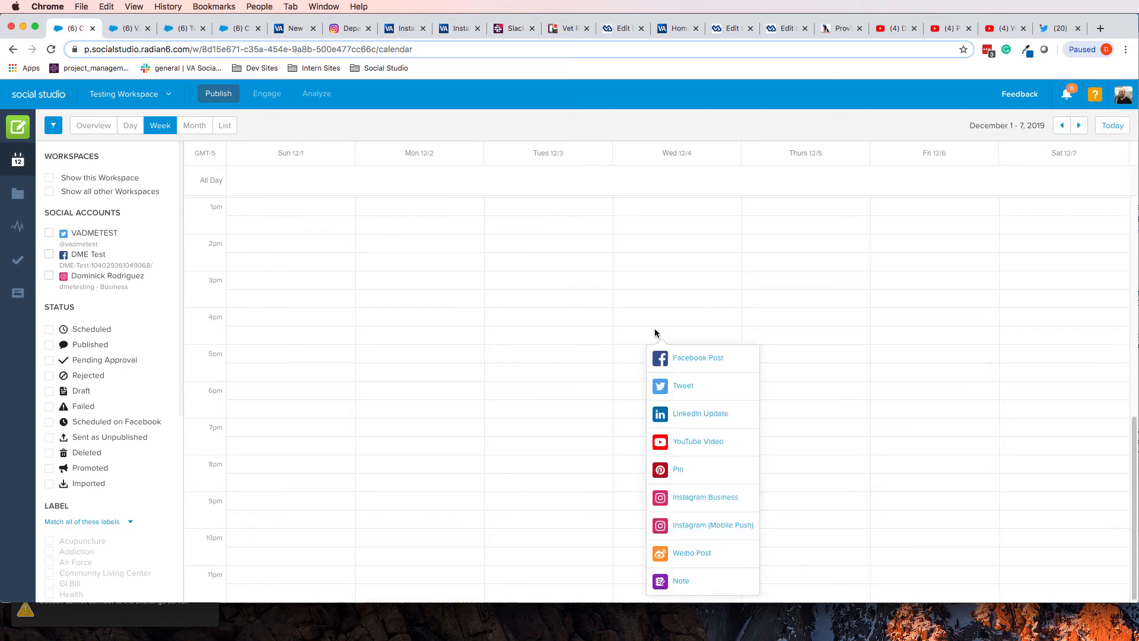
{"action": "left_click", "coordinate": [686, 358]}
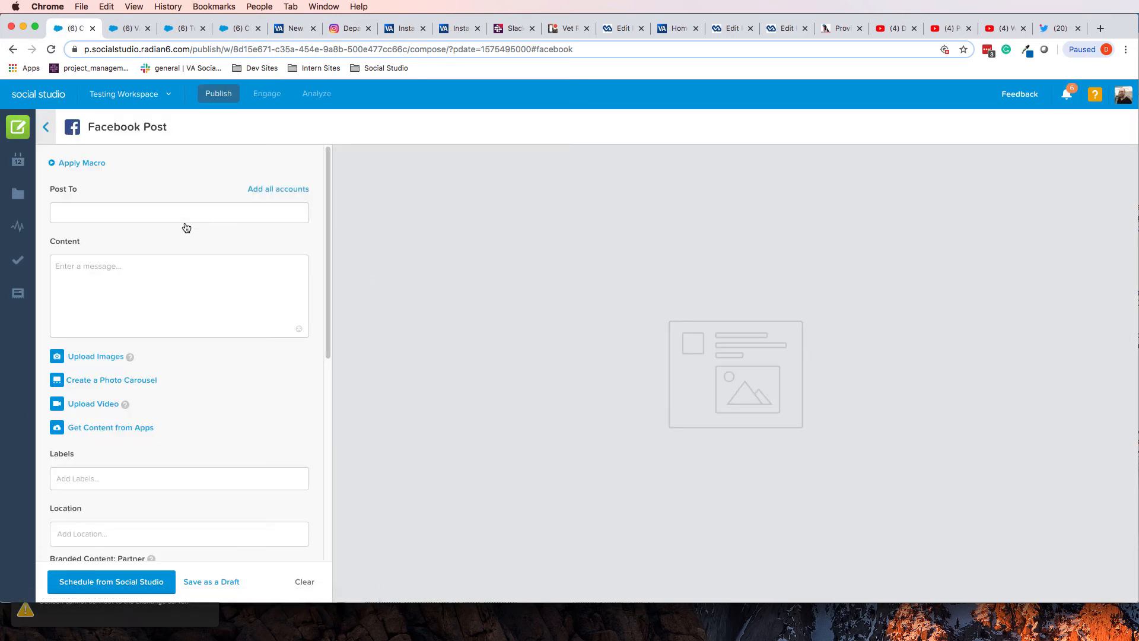
- Address the post to the DME Test account, enter the message "sample post", and schedule it from Social Studio
{"action": "left_click", "coordinate": [184, 221]}
{"action": "left_click", "coordinate": [173, 242]}
{"action": "left_click", "coordinate": [174, 305]}
{"action": "type", "text": "sam"}
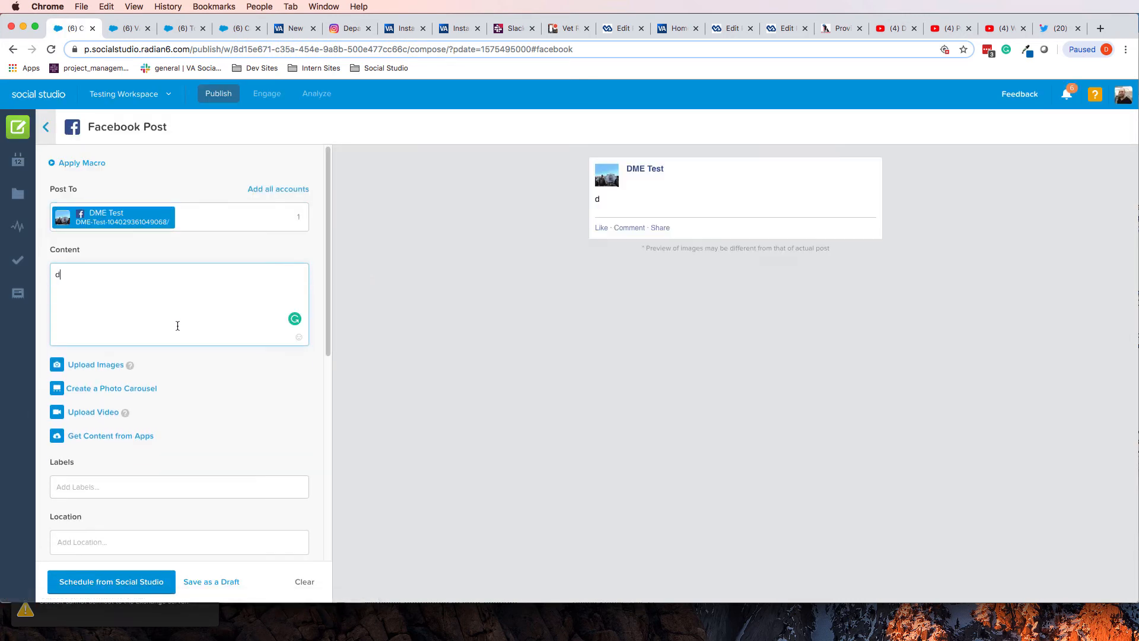
{"action": "type", "text": "ple post"}
{"action": "left_click", "coordinate": [144, 585]}
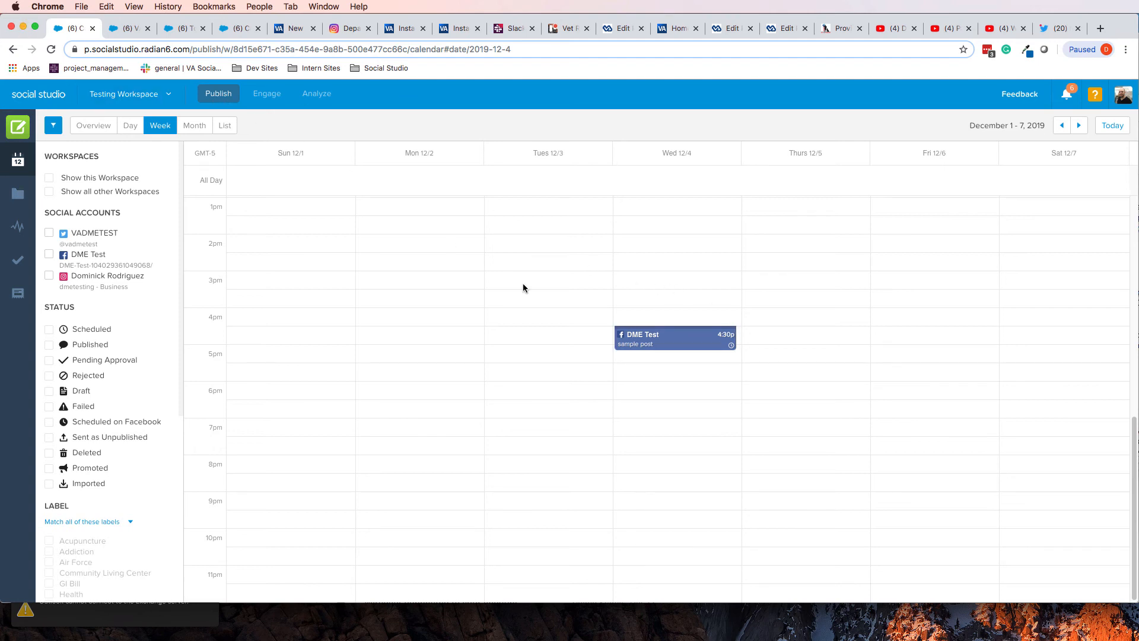
- Start another Facebook post in the Wednesday 12/4 6pm slot and address it to the DME Test account
{"action": "left_click", "coordinate": [645, 390]}
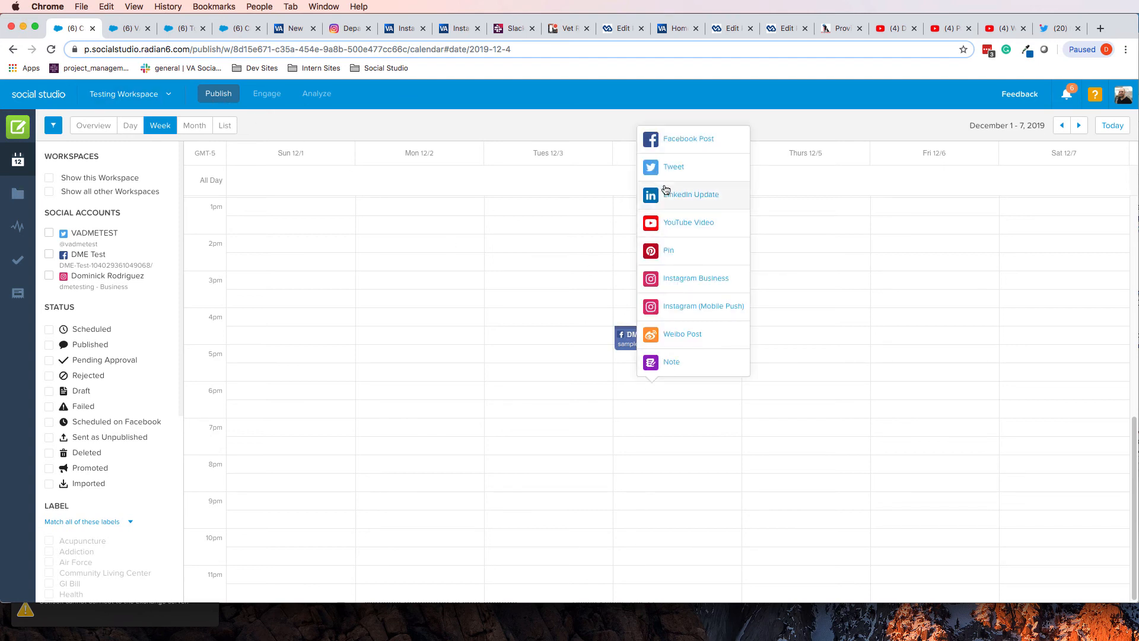
{"action": "left_click", "coordinate": [693, 148]}
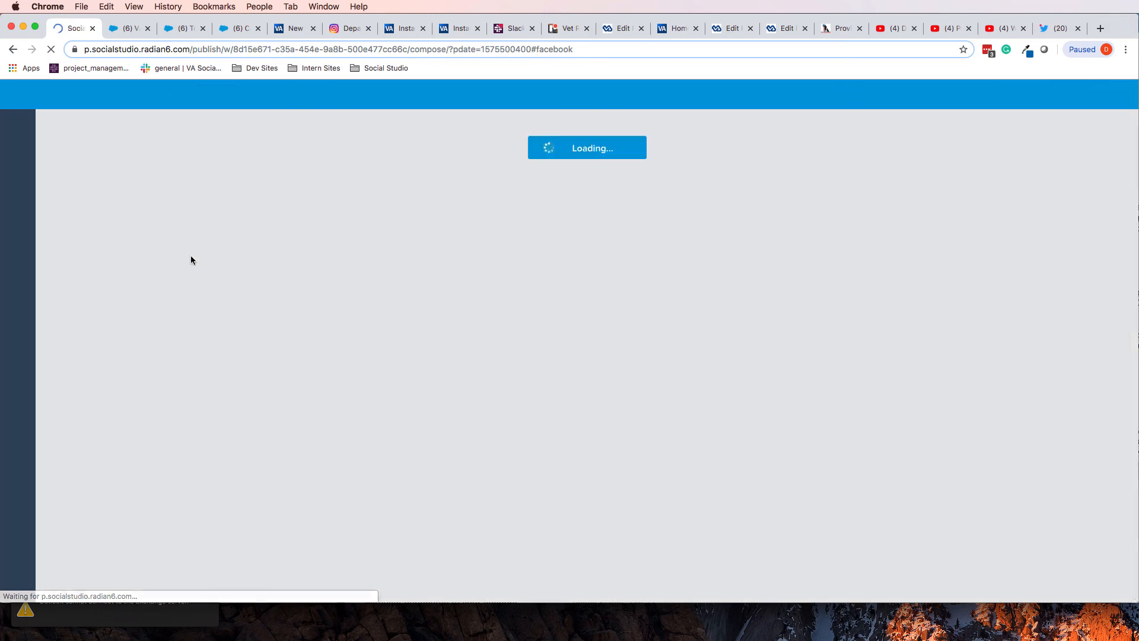
{"action": "left_click", "coordinate": [173, 219]}
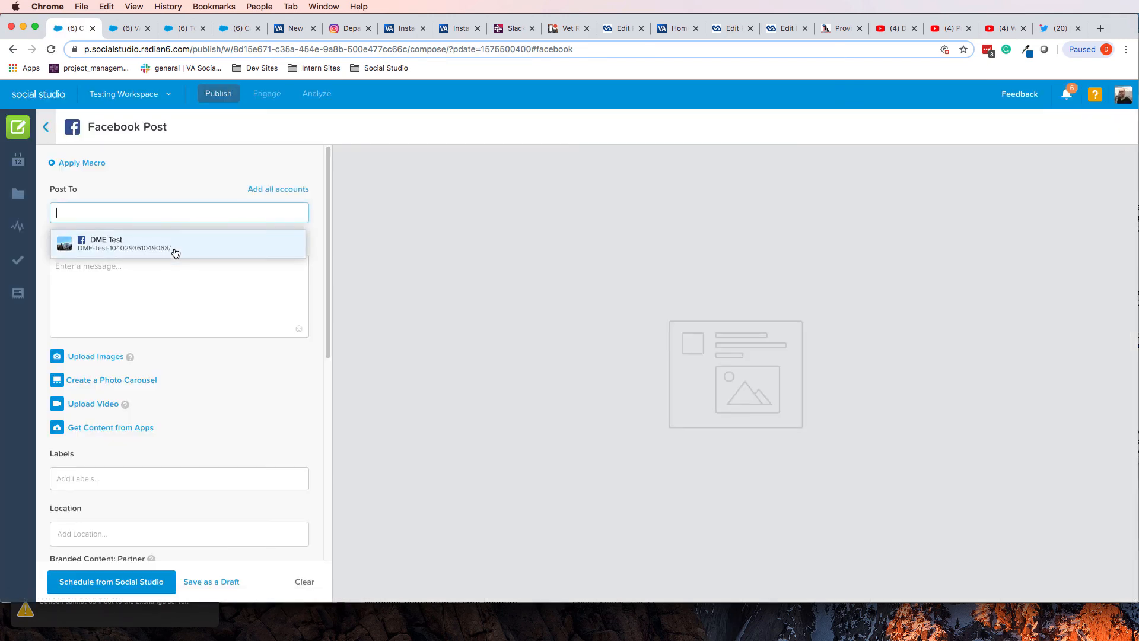
{"action": "left_click", "coordinate": [173, 248]}
- Enter "sample post" as the message of the 6pm post and save it as a draft
{"action": "left_click", "coordinate": [173, 288]}
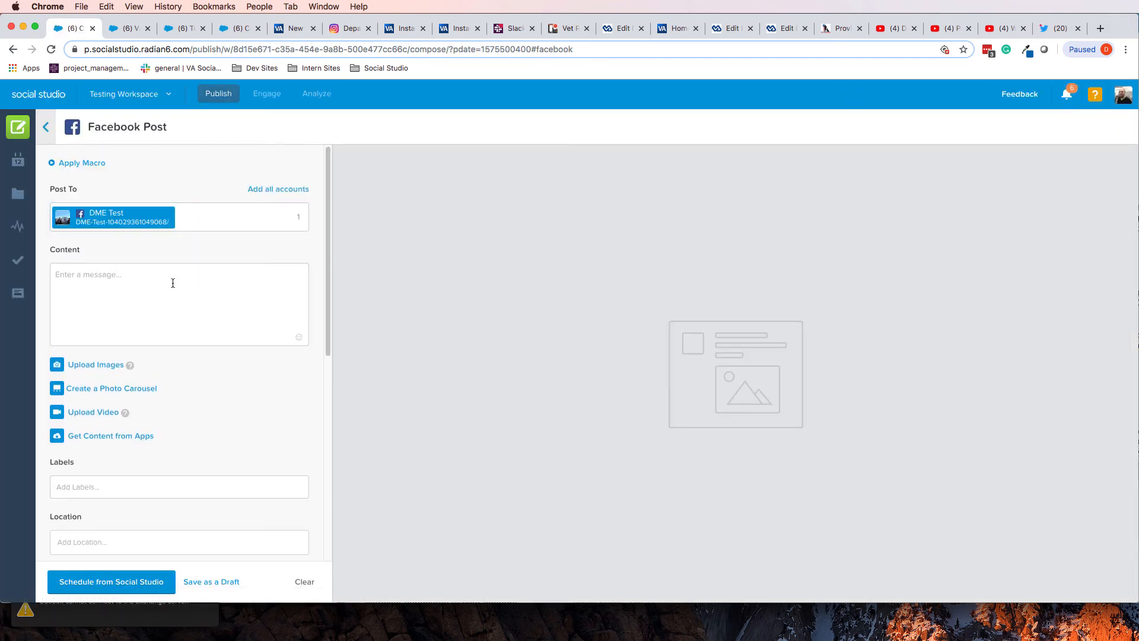
{"action": "left_click", "coordinate": [175, 295]}
{"action": "type", "text": "samp"}
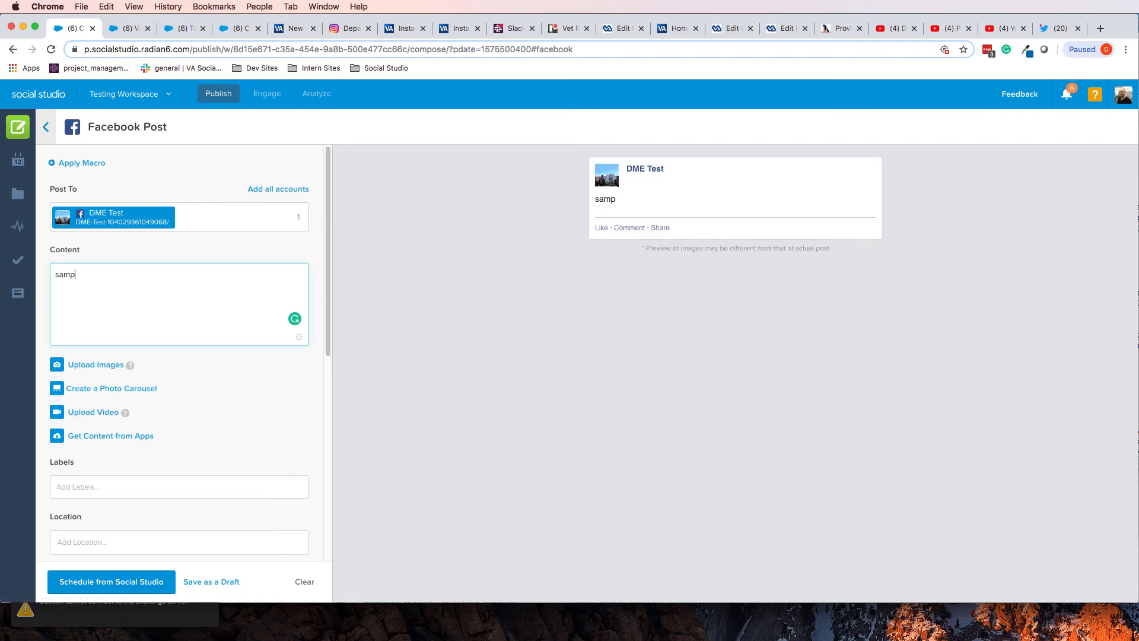
{"action": "type", "text": "le post"}
{"action": "left_click", "coordinate": [212, 582]}
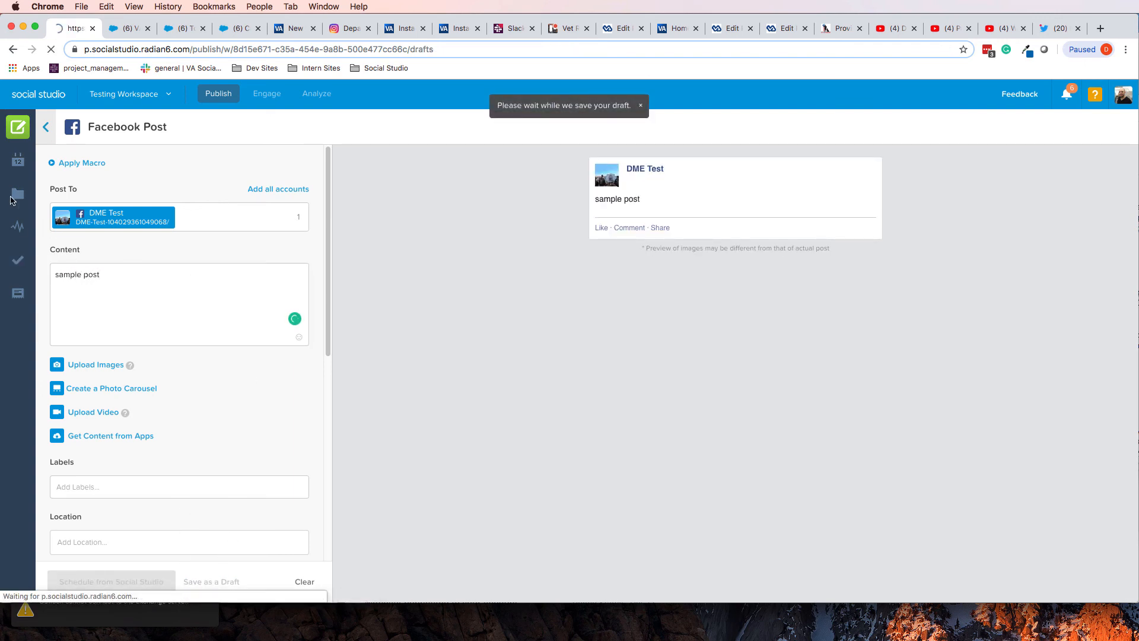
- Return to the calendar and show the week of December 1 - 7, 2019
{"action": "left_click", "coordinate": [18, 161]}
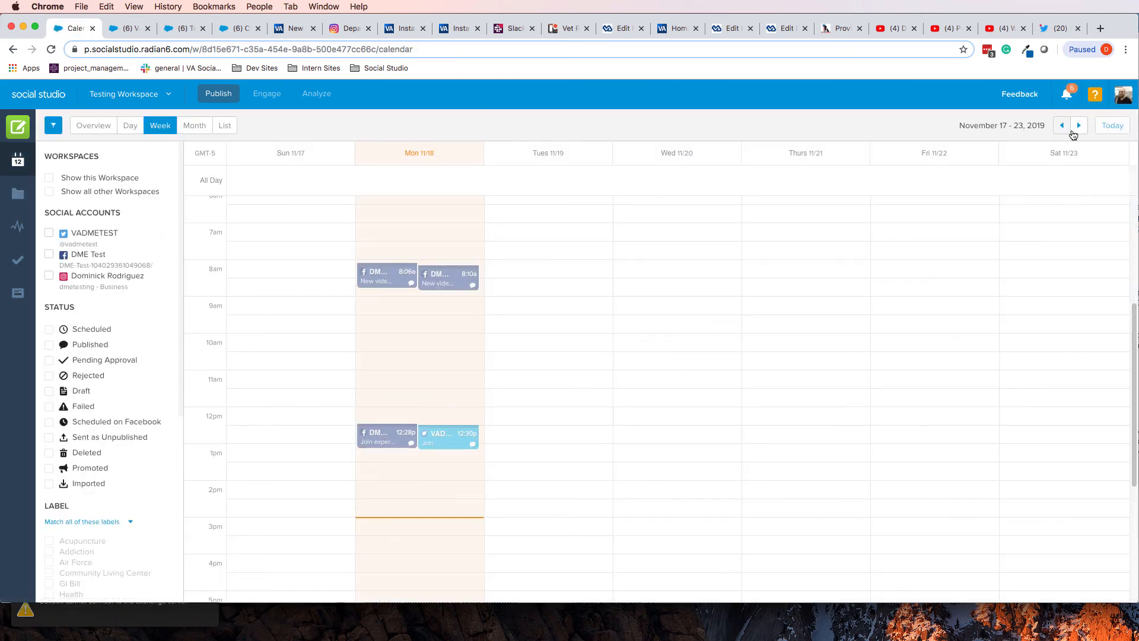
{"action": "left_click", "coordinate": [1078, 127]}
{"action": "left_click", "coordinate": [1078, 127]}
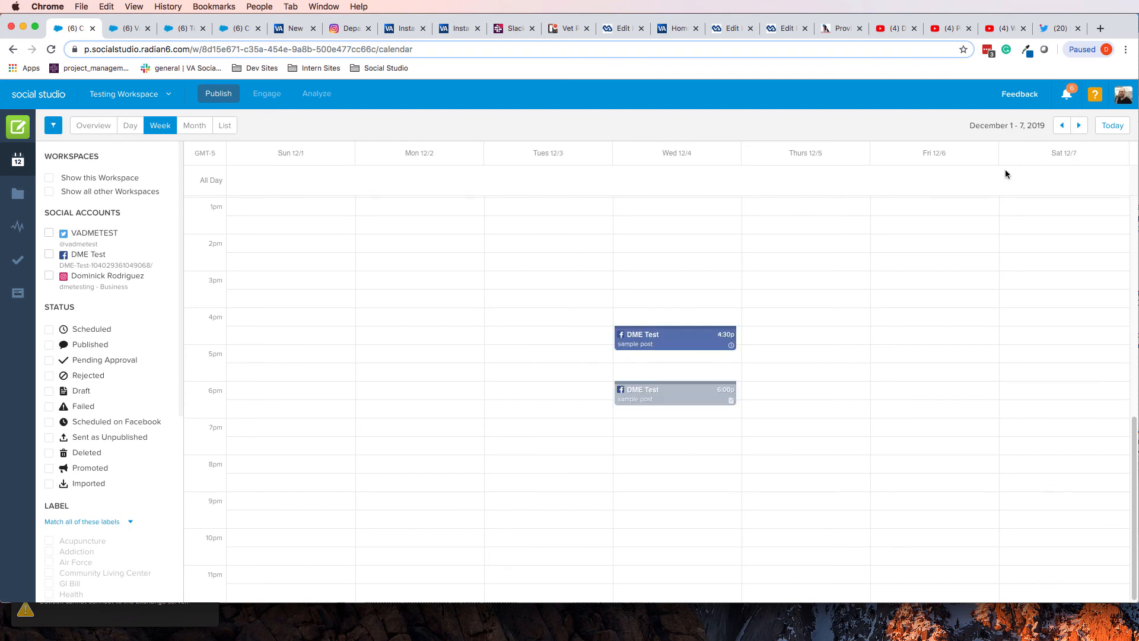